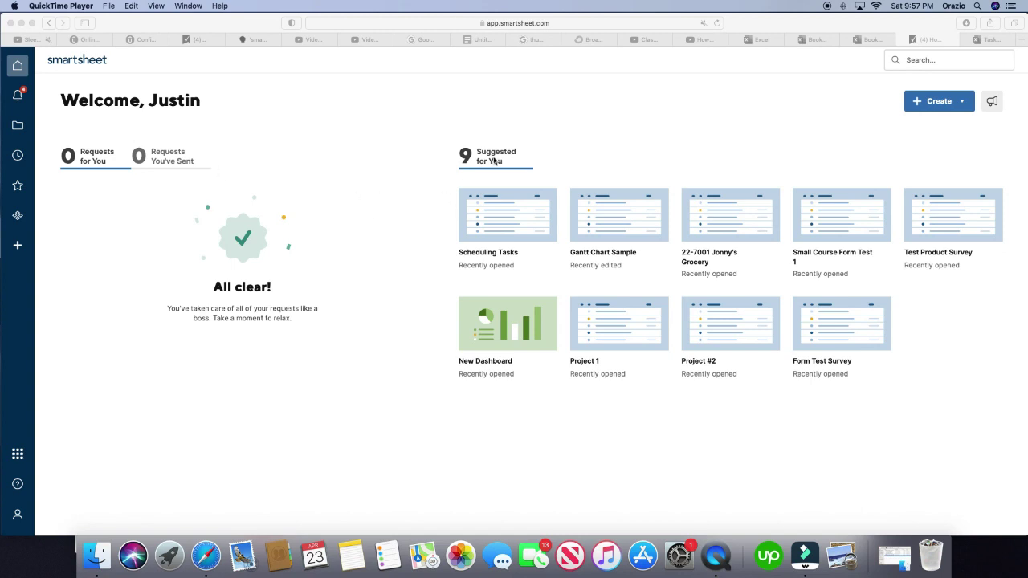
- Switch from Smartsheet's home page to the 'Task Labor Hours 4.0' Excel workbook
{"action": "left_click", "coordinate": [989, 40]}
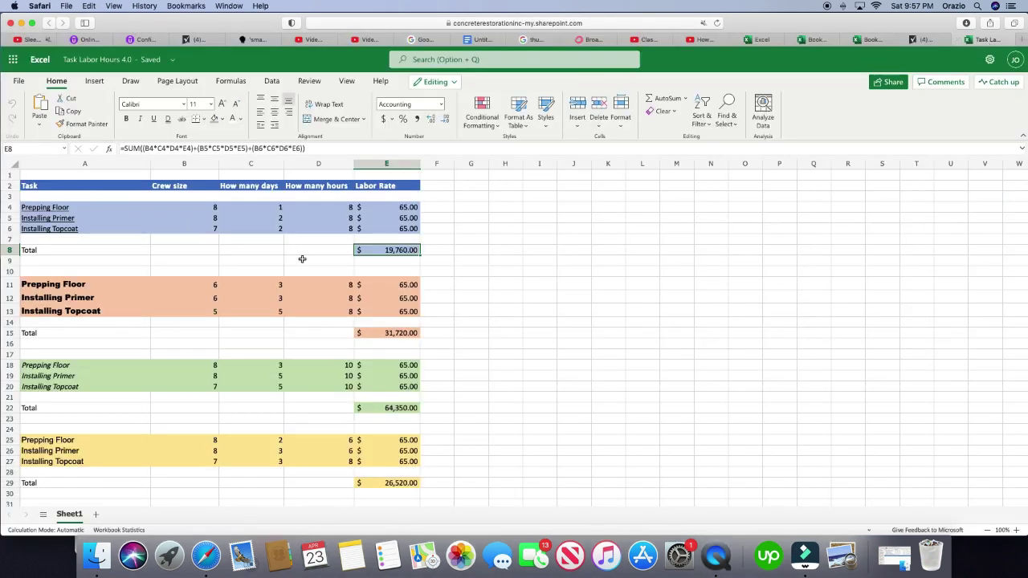
{"action": "left_click", "coordinate": [391, 332]}
{"action": "left_click", "coordinate": [397, 410]}
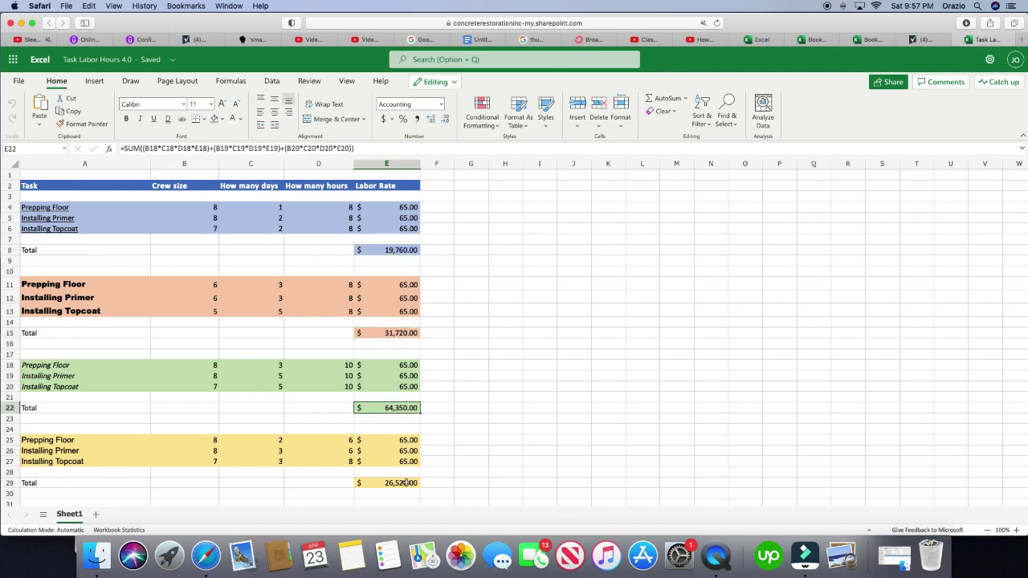
{"action": "left_click", "coordinate": [405, 483]}
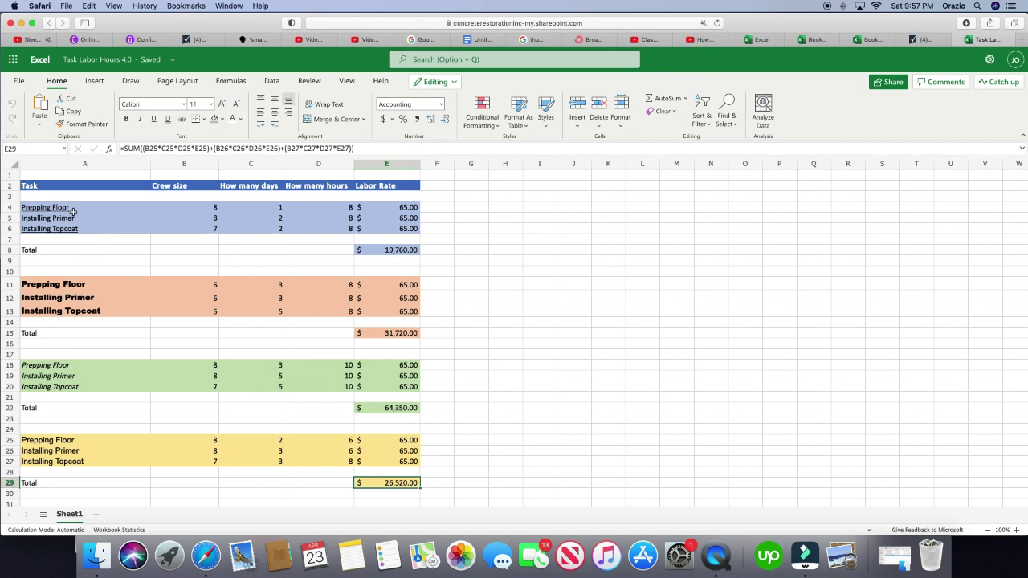
{"action": "scroll", "coordinate": [101, 263], "scroll_direction": "down", "scroll_amount": 2}
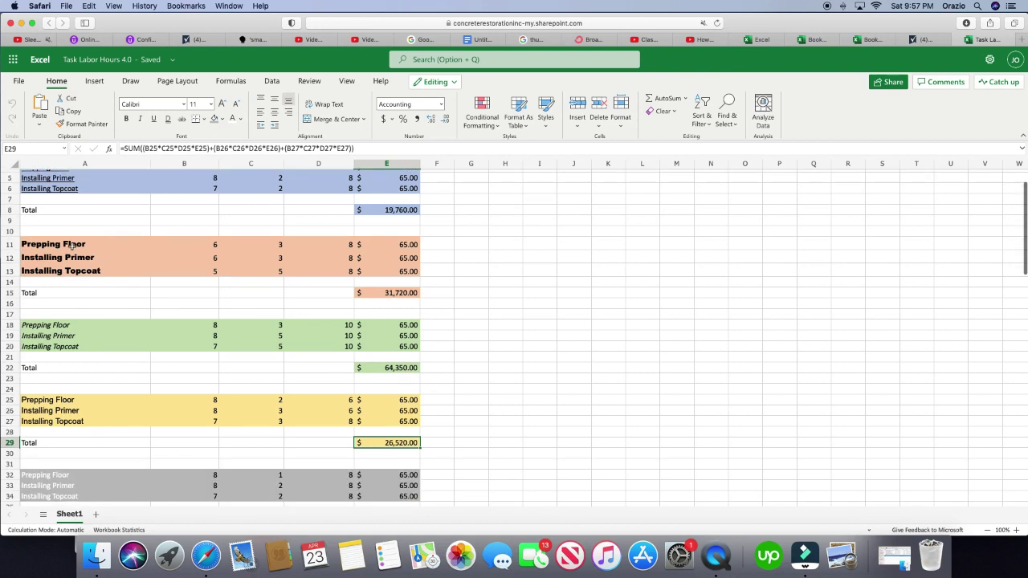
{"action": "scroll", "coordinate": [102, 293], "scroll_direction": "down", "scroll_amount": 2}
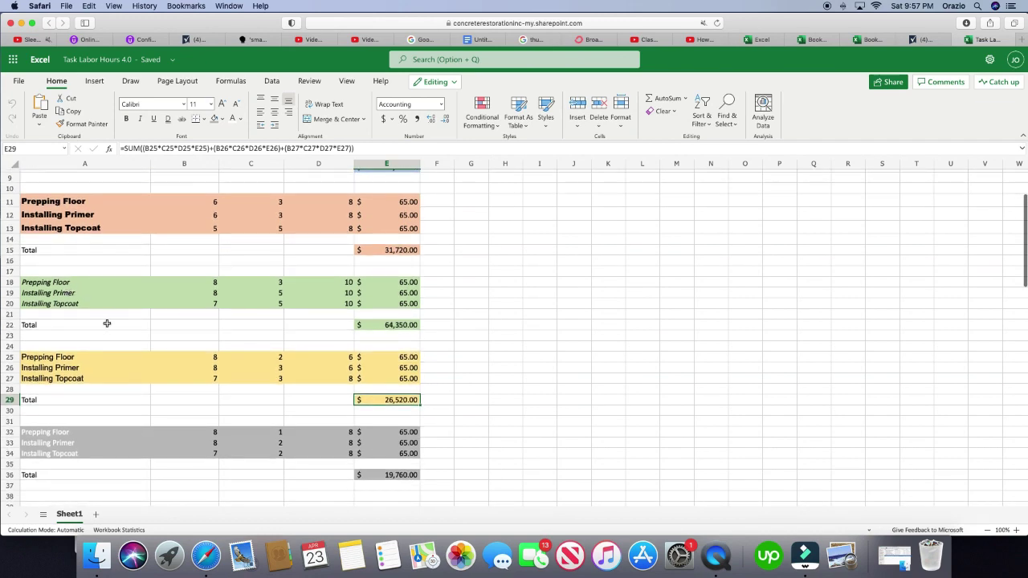
{"action": "scroll", "coordinate": [107, 323], "scroll_direction": "down", "scroll_amount": 5}
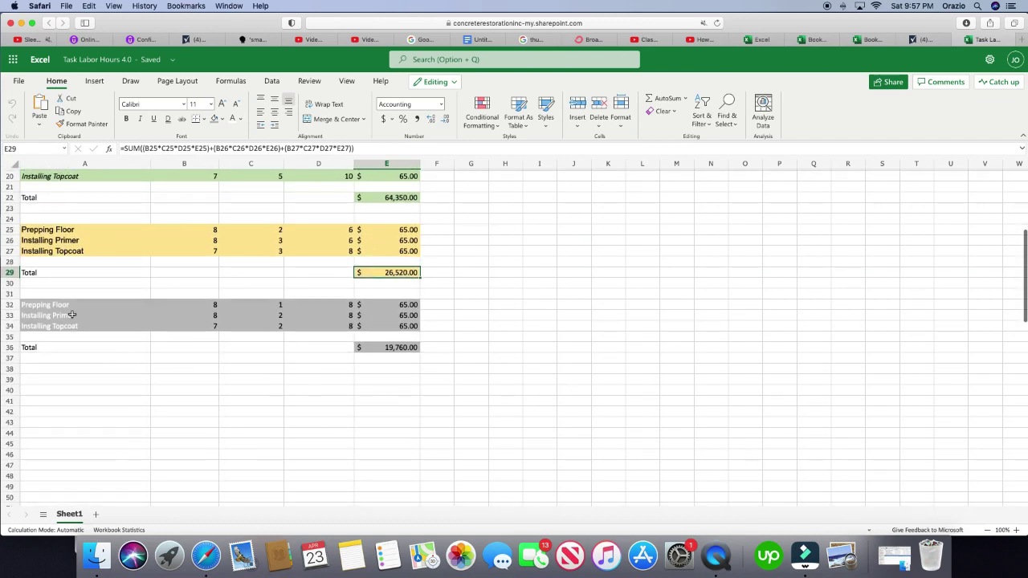
{"action": "scroll", "coordinate": [145, 335], "scroll_direction": "up", "scroll_amount": 4}
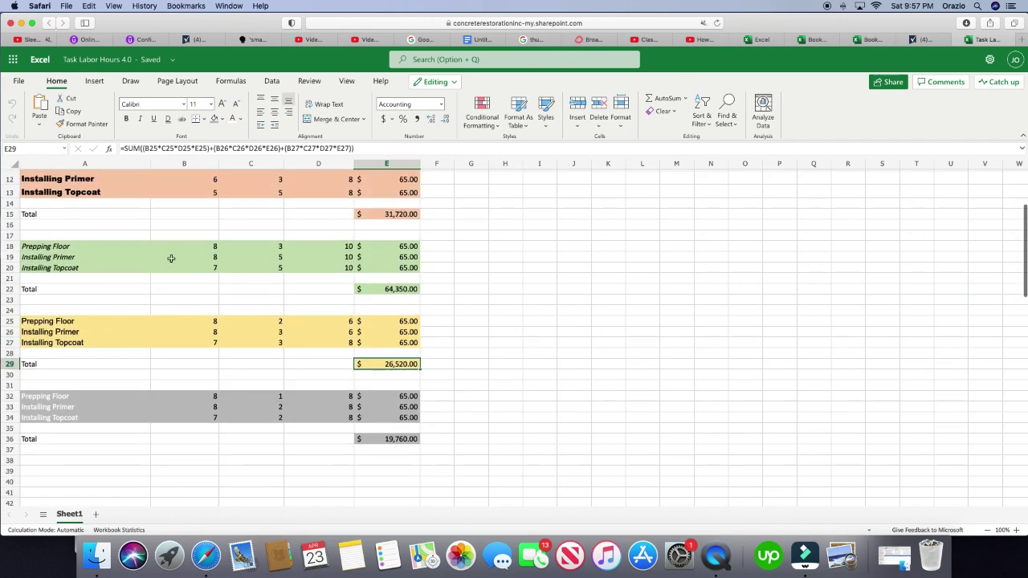
{"action": "scroll", "coordinate": [171, 261], "scroll_direction": "up", "scroll_amount": 3}
{"action": "scroll", "coordinate": [198, 224], "scroll_direction": "up", "scroll_amount": 3}
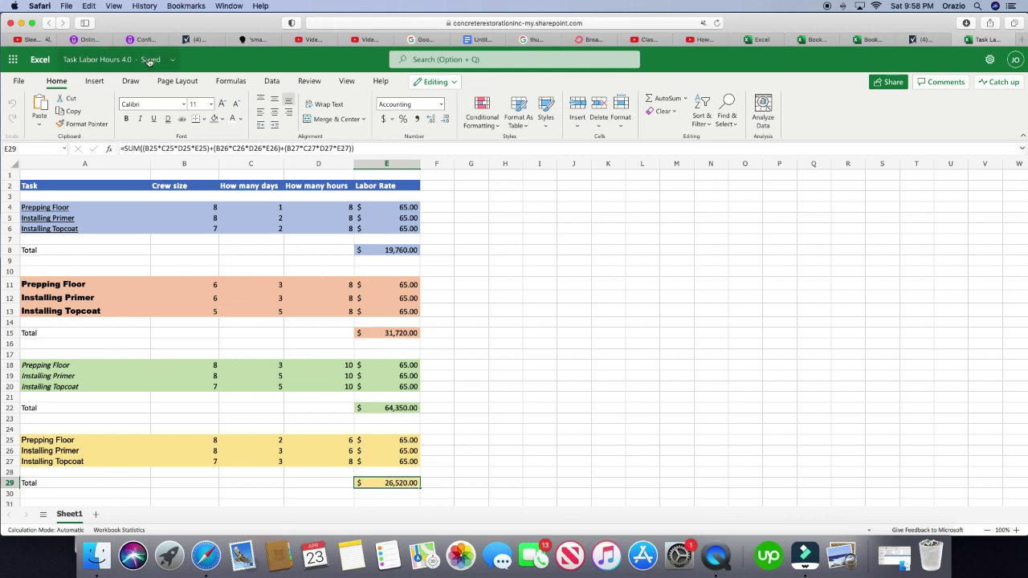
- Go to the Solution Center's Import options in Smartsheet and start a Microsoft Excel import
{"action": "left_click", "coordinate": [928, 39]}
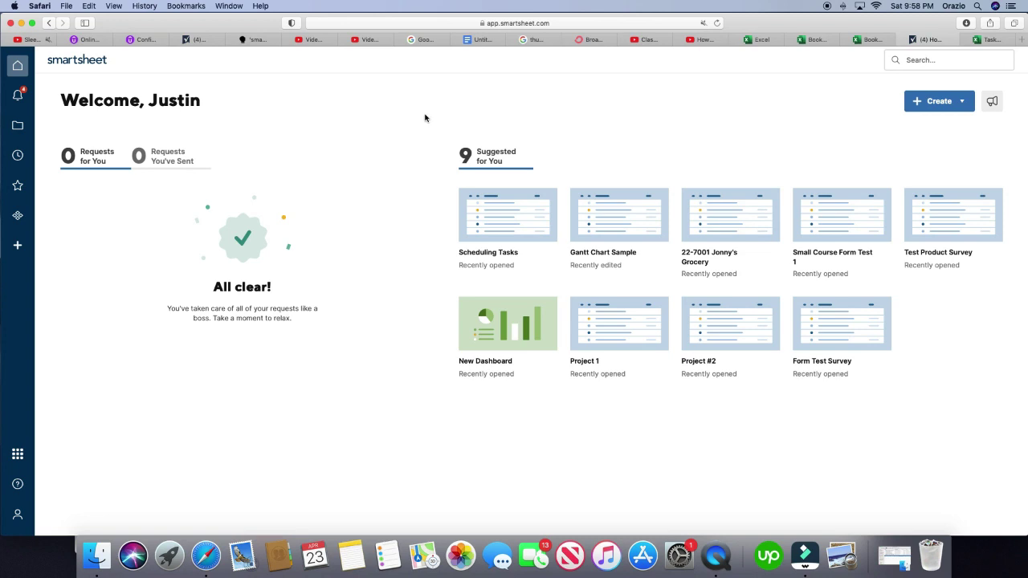
{"action": "left_click", "coordinate": [18, 247]}
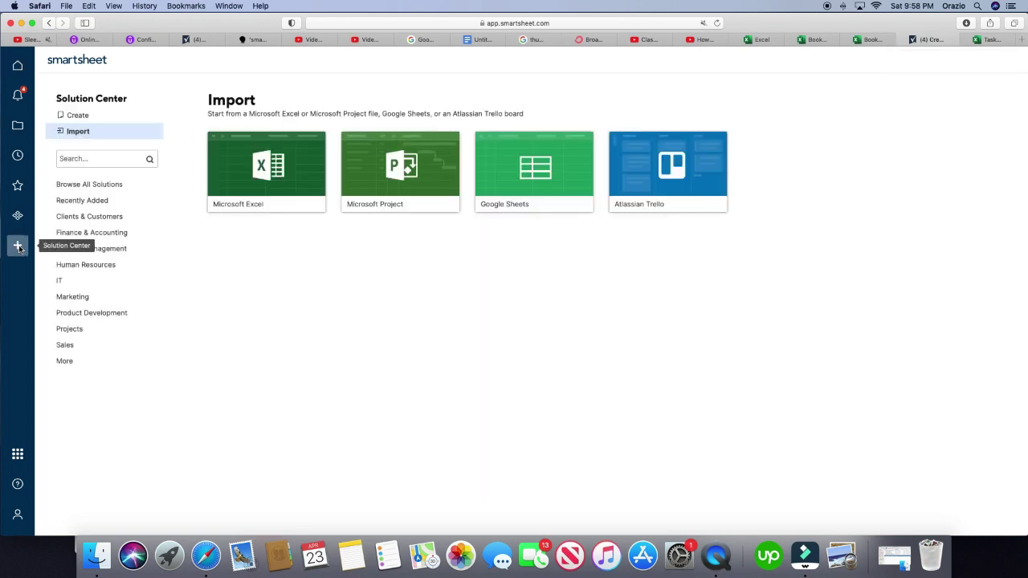
{"action": "left_click", "coordinate": [89, 119]}
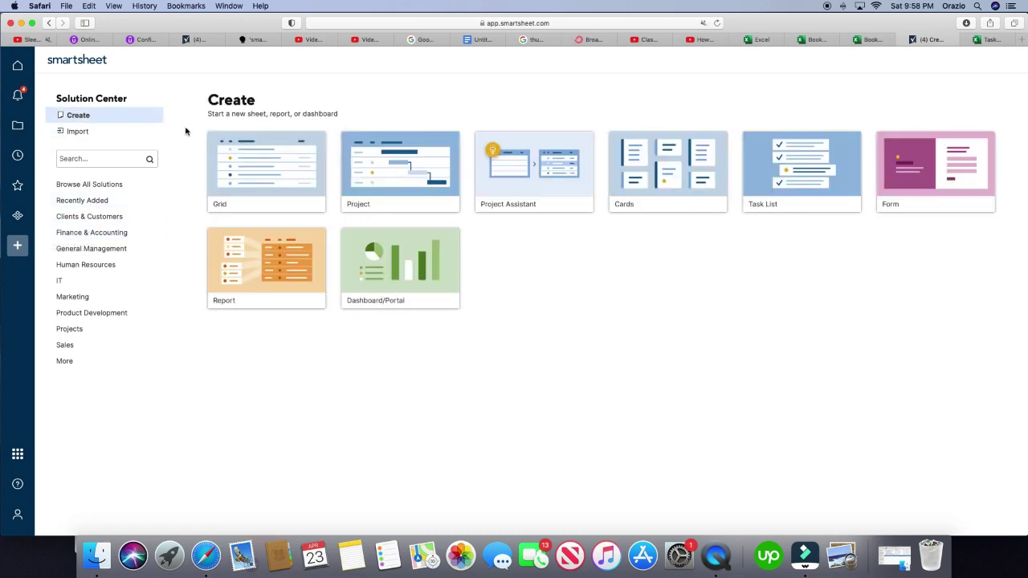
{"action": "left_click", "coordinate": [78, 132]}
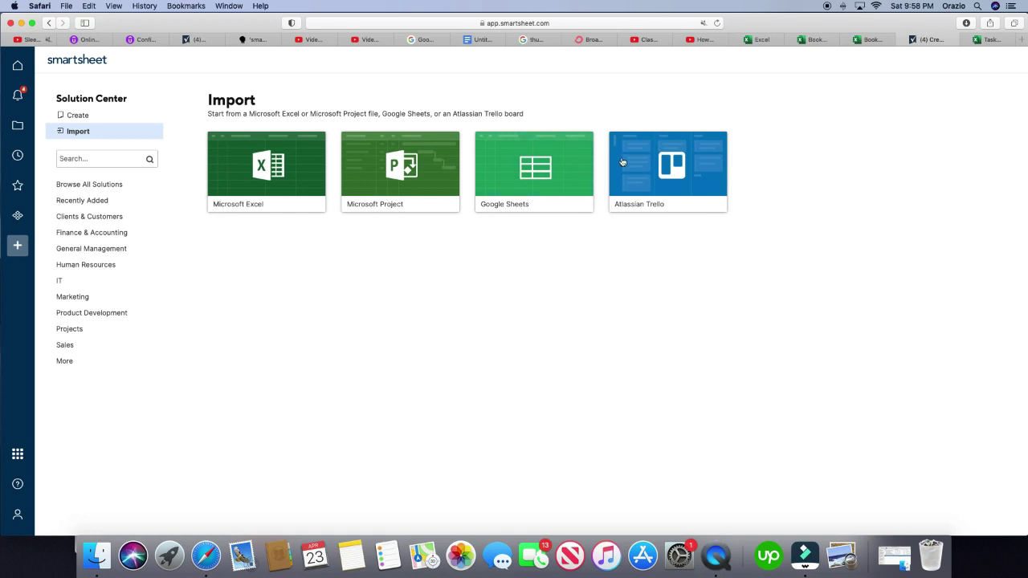
{"action": "left_click", "coordinate": [246, 162]}
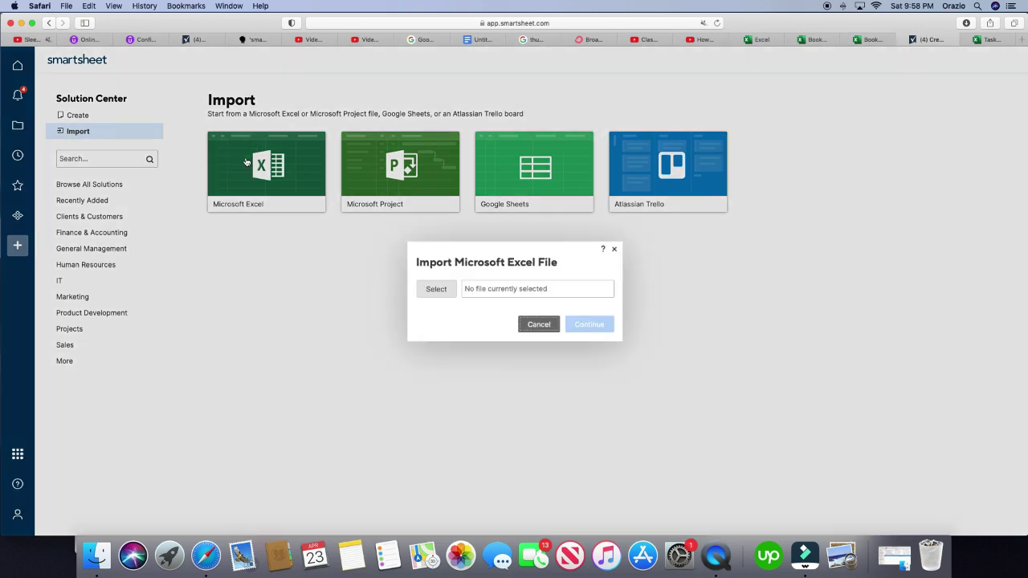
- Upload Task Labor Hours 4.0.xlsx from Downloads and continue to Import Settings
{"action": "left_click", "coordinate": [435, 290]}
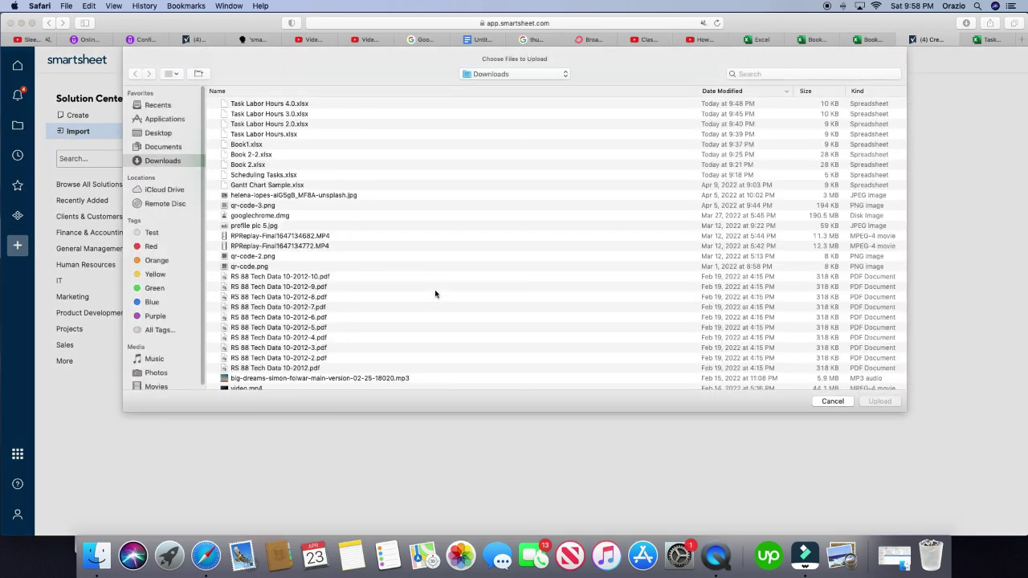
{"action": "left_click", "coordinate": [288, 107]}
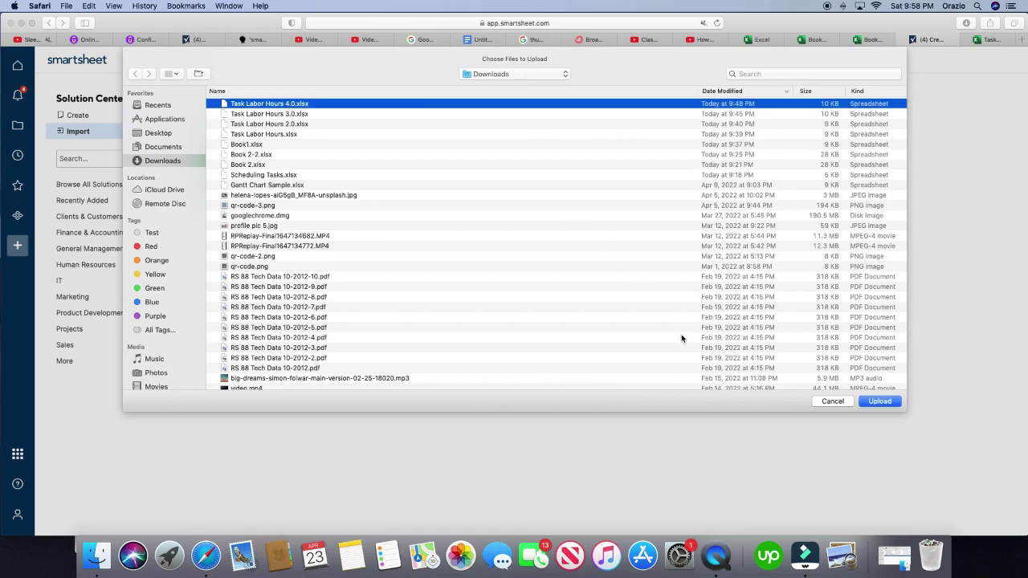
{"action": "left_click", "coordinate": [878, 402]}
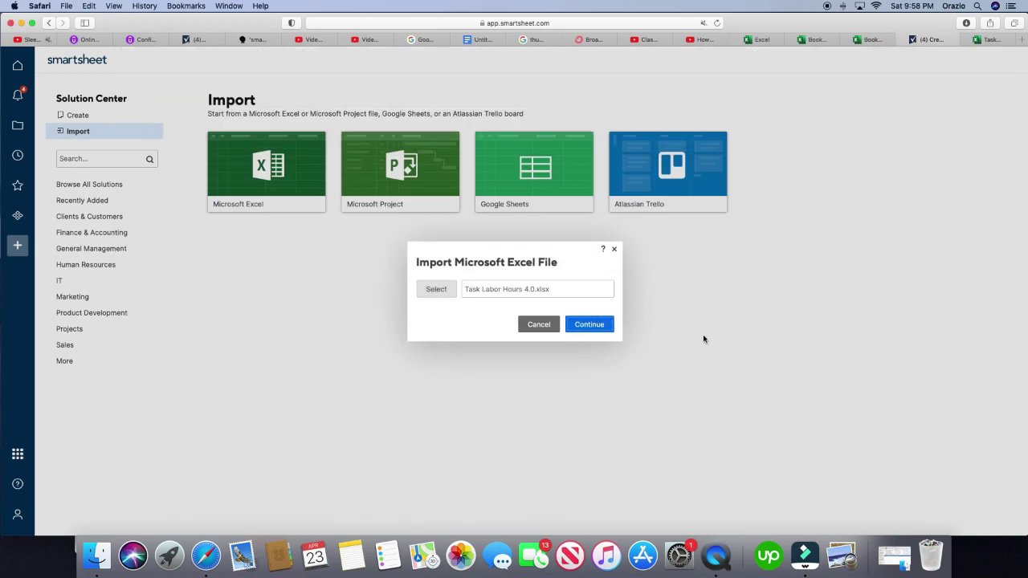
{"action": "left_click", "coordinate": [598, 327]}
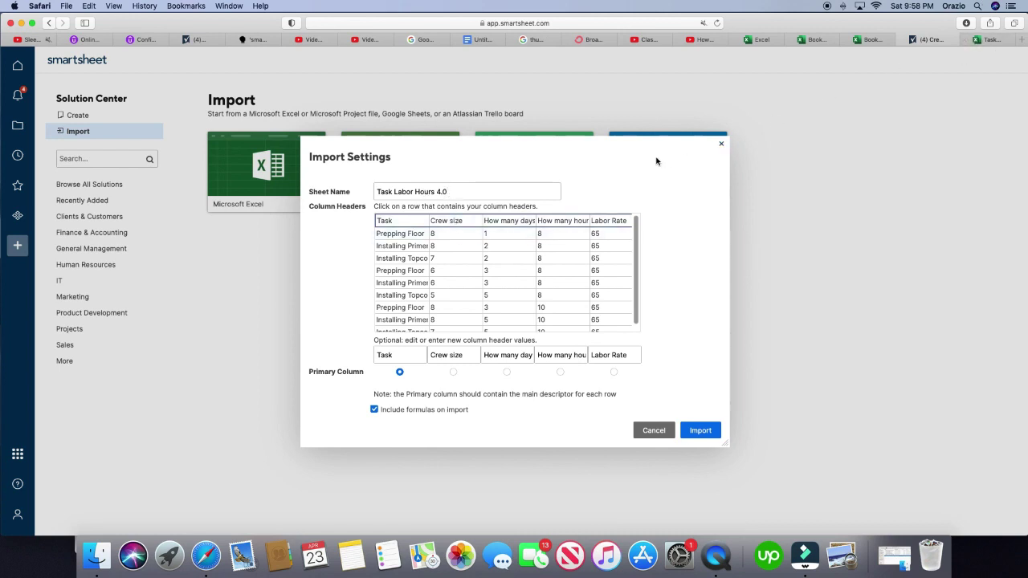
{"action": "left_click", "coordinate": [986, 40]}
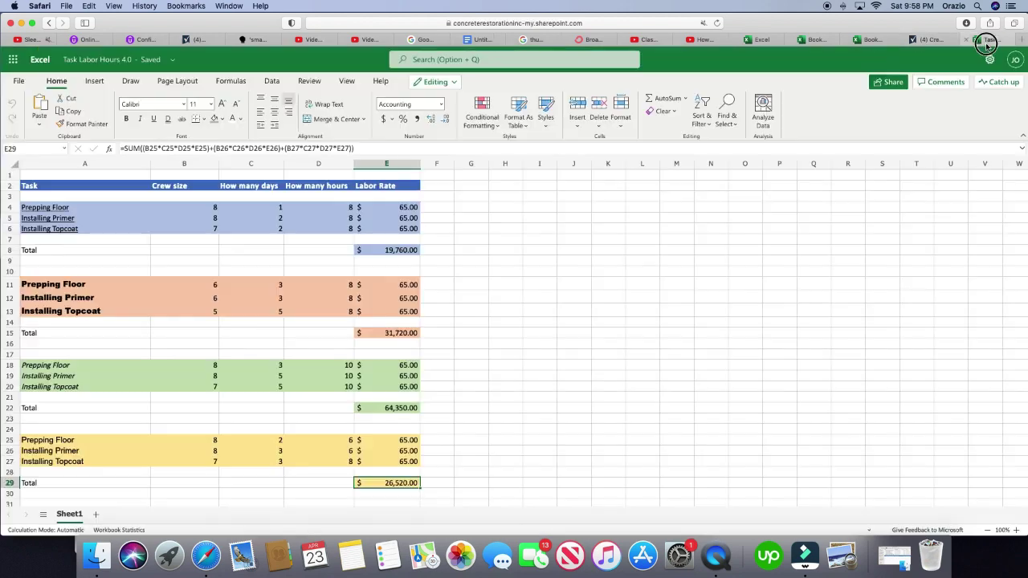
{"action": "scroll", "coordinate": [461, 239], "scroll_direction": "down", "scroll_amount": 2}
{"action": "scroll", "coordinate": [462, 239], "scroll_direction": "up", "scroll_amount": 2}
{"action": "left_click", "coordinate": [148, 185]}
{"action": "left_click", "coordinate": [190, 187]}
{"action": "left_click", "coordinate": [256, 187]}
{"action": "left_click", "coordinate": [342, 187]}
{"action": "left_click", "coordinate": [378, 187]}
{"action": "left_click", "coordinate": [164, 186]}
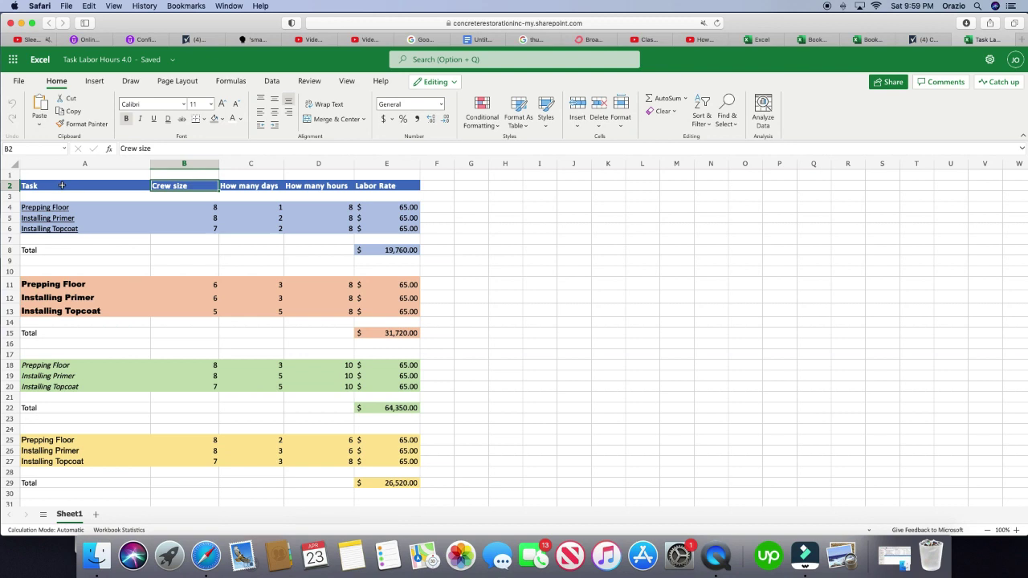
{"action": "left_click", "coordinate": [105, 185]}
{"action": "left_click", "coordinate": [159, 186]}
{"action": "left_click", "coordinate": [276, 186]}
{"action": "left_click", "coordinate": [353, 186]}
{"action": "left_click", "coordinate": [358, 186]}
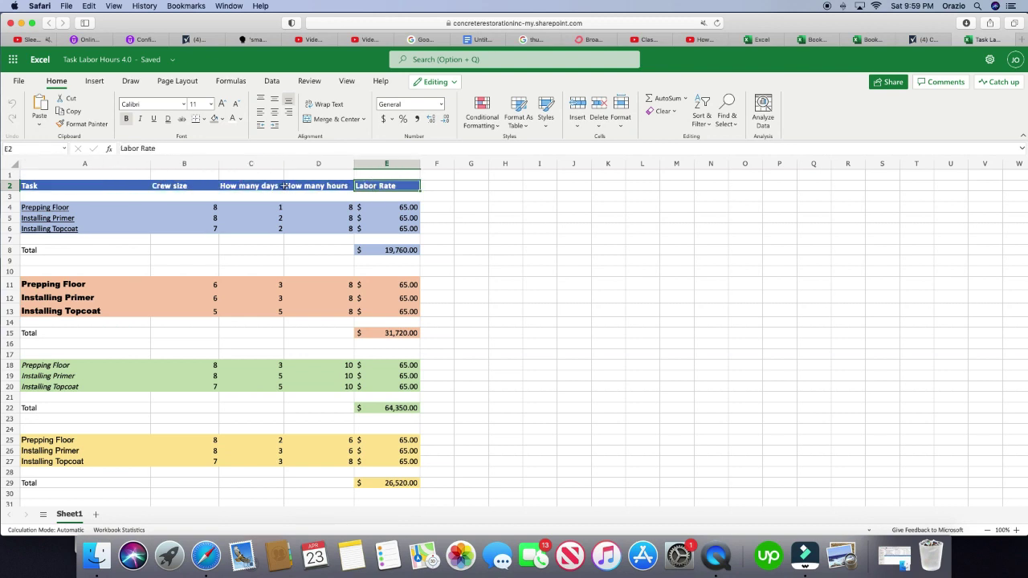
{"action": "left_click", "coordinate": [925, 40]}
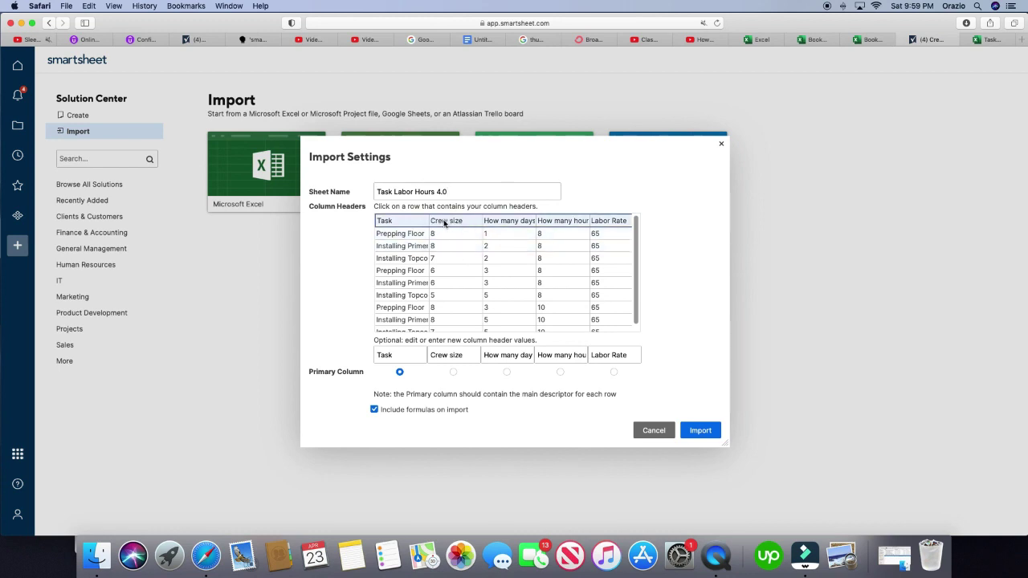
- Set the Task row as the column header row in the import preview
{"action": "left_click", "coordinate": [404, 235]}
{"action": "left_click", "coordinate": [402, 246]}
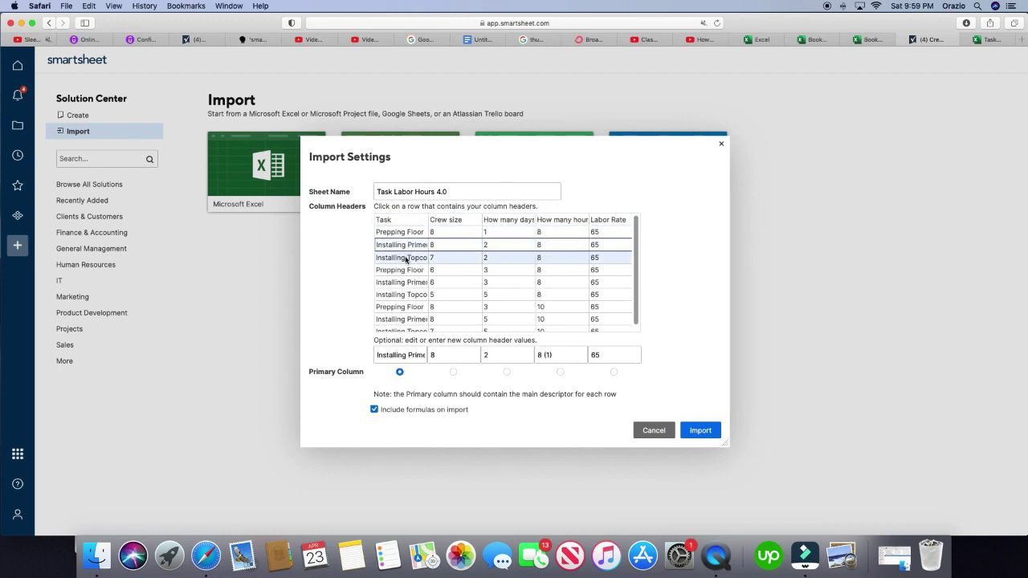
{"action": "left_click", "coordinate": [401, 257]}
{"action": "left_click", "coordinate": [401, 270]}
{"action": "left_click", "coordinate": [407, 283]}
{"action": "left_click", "coordinate": [411, 294]}
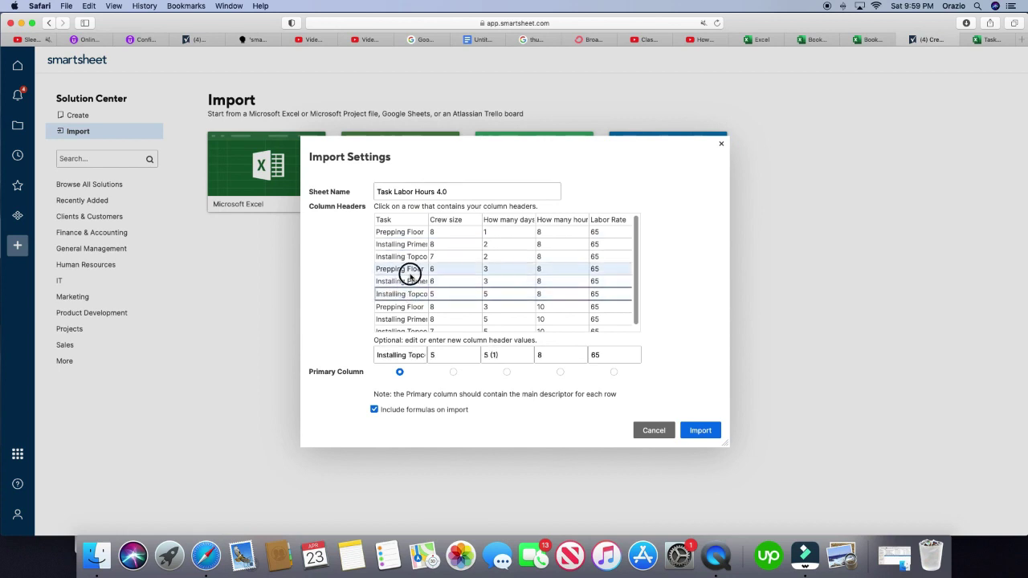
{"action": "left_click", "coordinate": [413, 269]}
{"action": "left_click", "coordinate": [410, 244]}
{"action": "left_click", "coordinate": [411, 232]}
{"action": "left_click", "coordinate": [408, 269]}
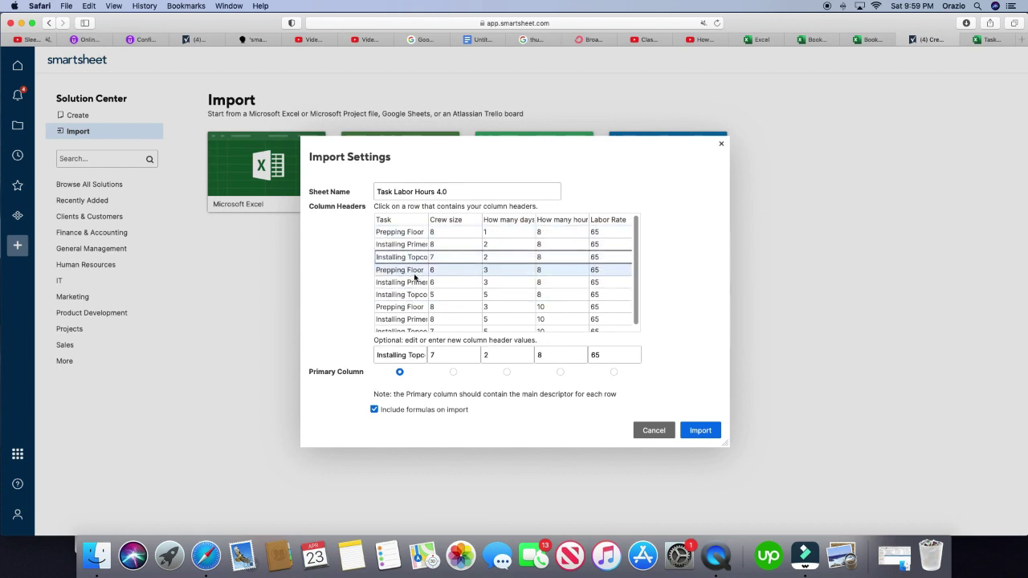
{"action": "left_click", "coordinate": [401, 221]}
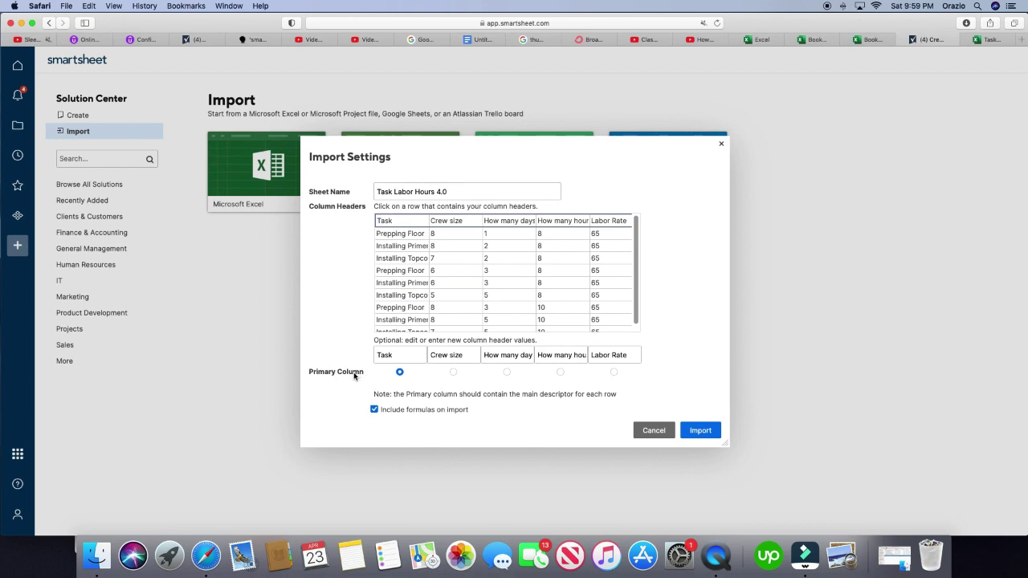
- Keep Task as the primary column and import the workbook as a new sheet
{"action": "left_click", "coordinate": [454, 372]}
{"action": "left_click", "coordinate": [507, 371]}
{"action": "left_click", "coordinate": [399, 372]}
{"action": "left_click", "coordinate": [701, 430]}
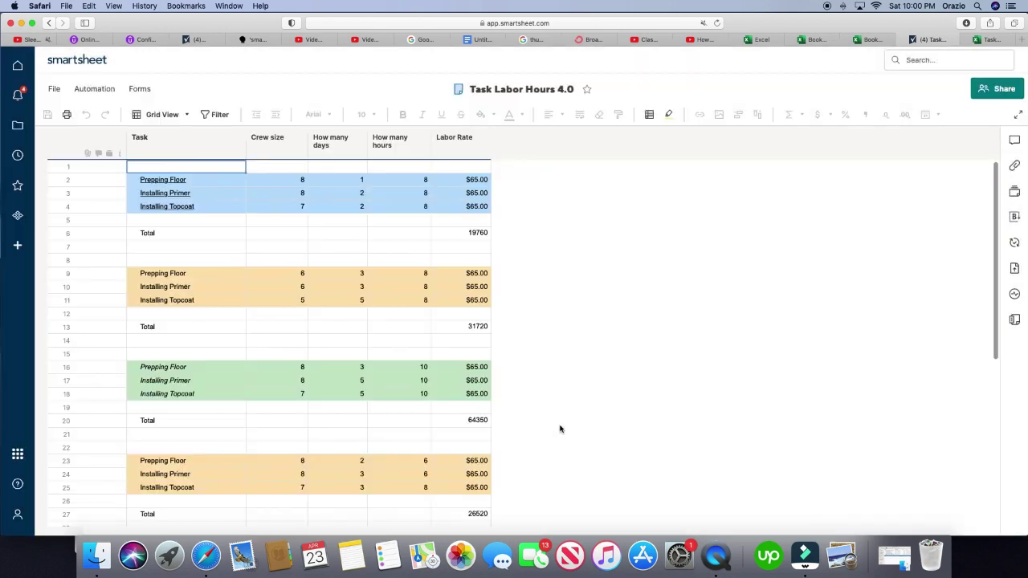
{"action": "scroll", "coordinate": [331, 384], "scroll_direction": "down", "scroll_amount": 2}
{"action": "scroll", "coordinate": [330, 388], "scroll_direction": "down", "scroll_amount": 3}
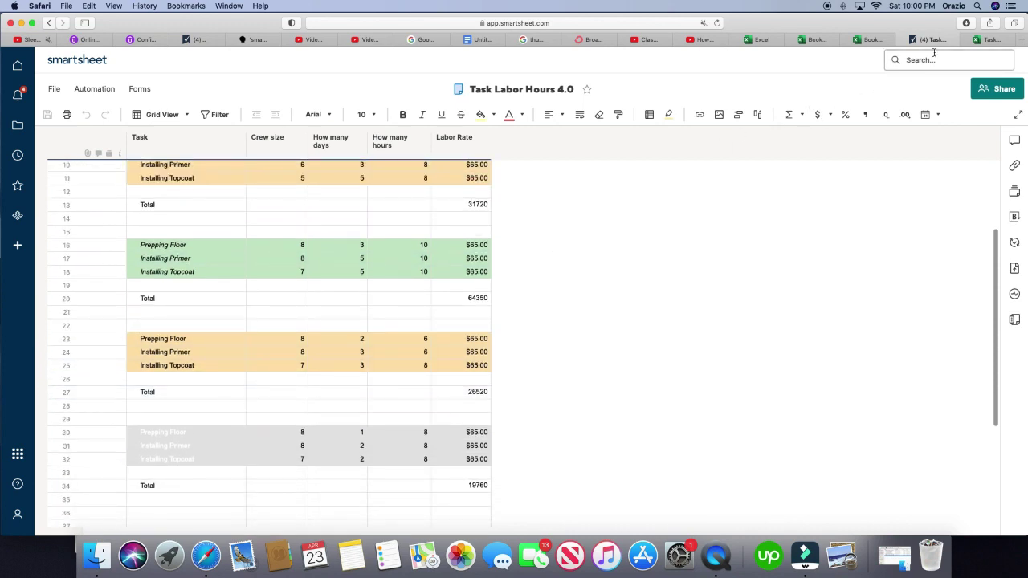
{"action": "scroll", "coordinate": [172, 394], "scroll_direction": "up", "scroll_amount": 5}
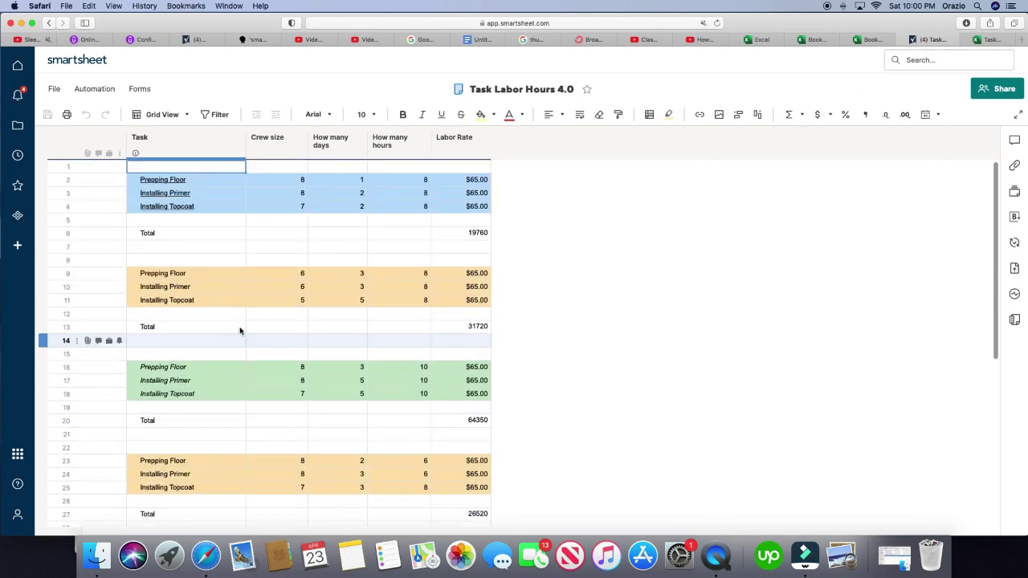
{"action": "left_click", "coordinate": [448, 234]}
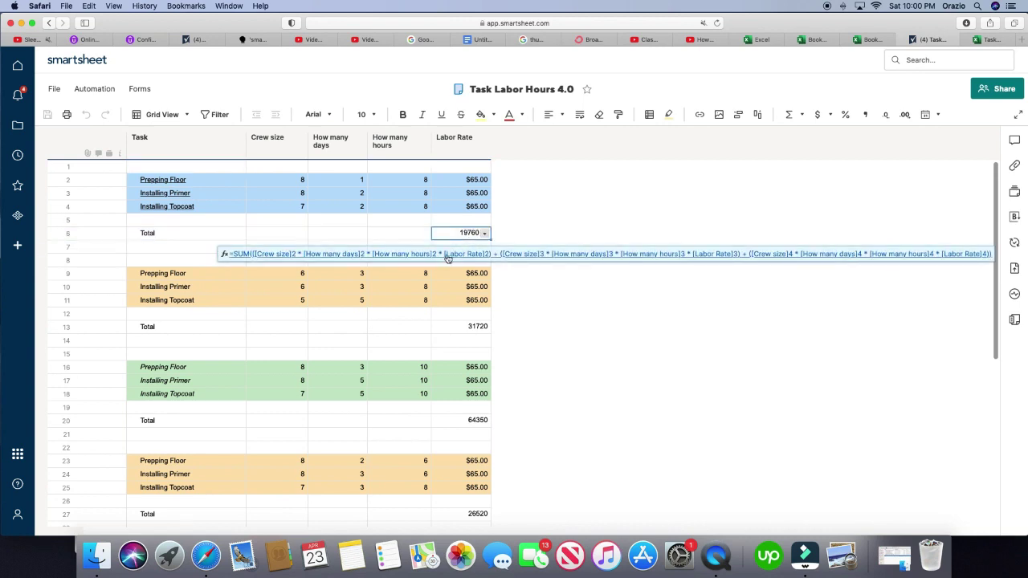
{"action": "left_click", "coordinate": [459, 327]}
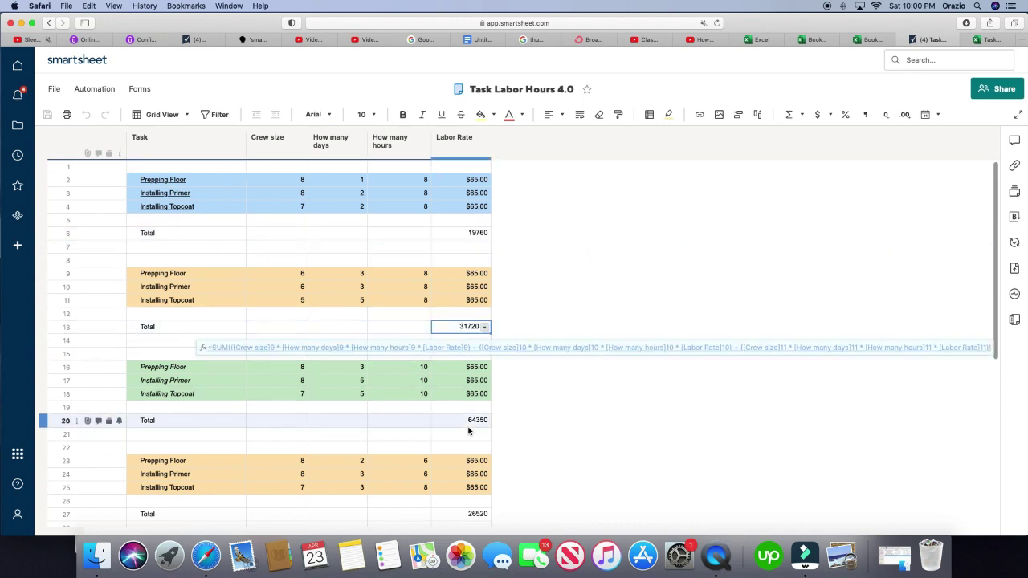
{"action": "left_click", "coordinate": [469, 420]}
{"action": "left_click", "coordinate": [468, 322]}
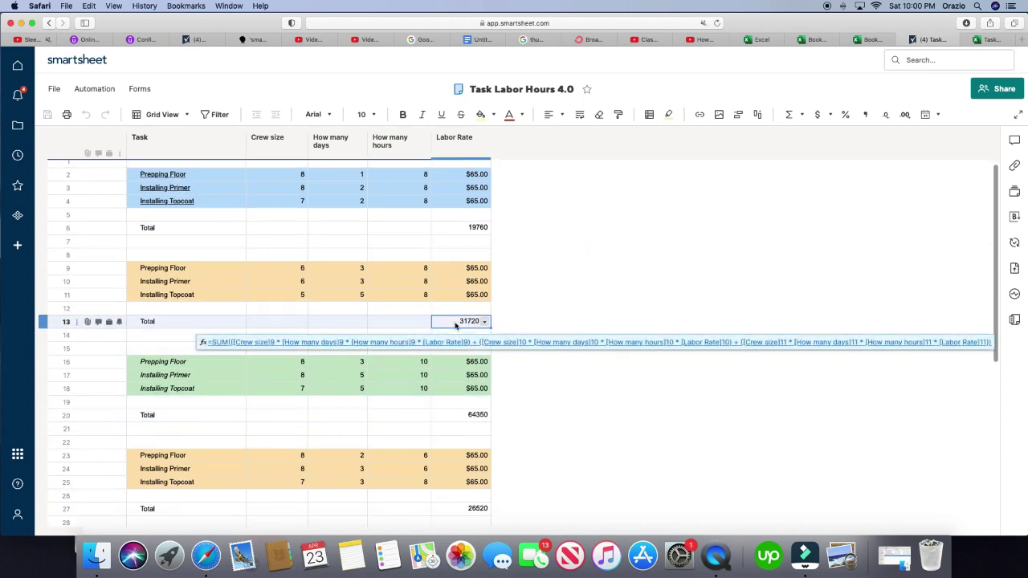
{"action": "left_click", "coordinate": [477, 231]}
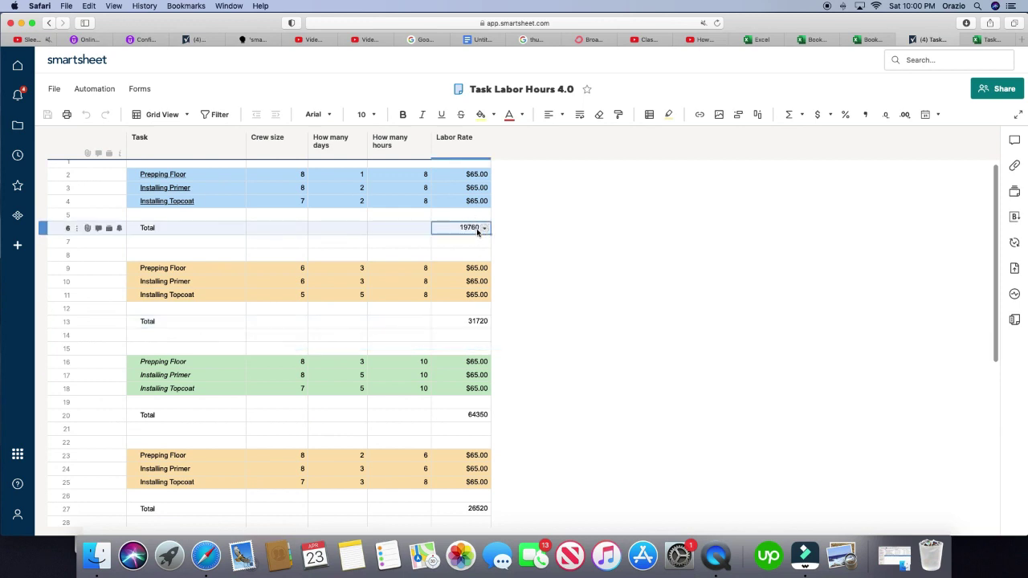
- Apply currency format to the whole Labor Rate column
{"action": "left_click", "coordinate": [456, 145]}
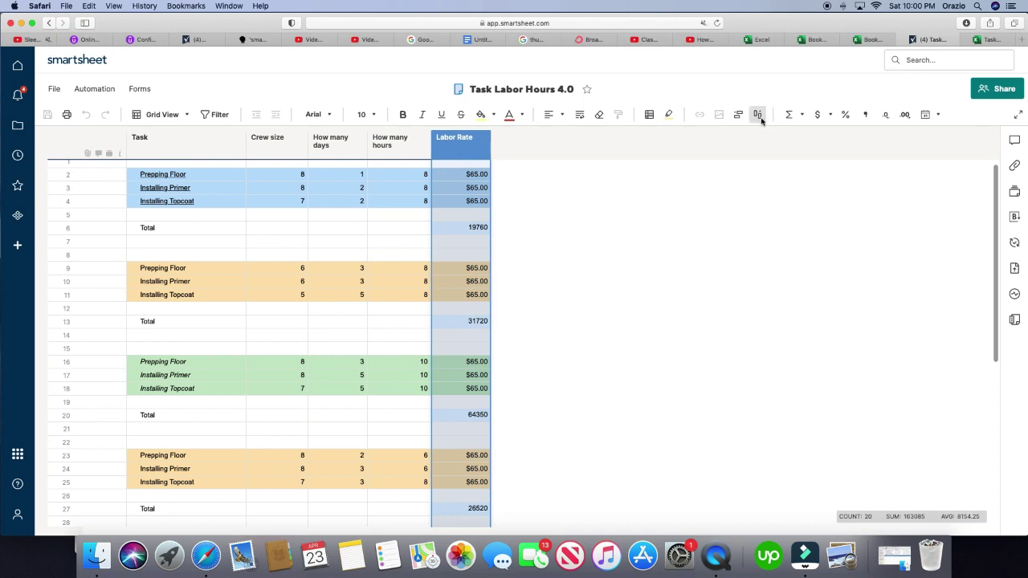
{"action": "left_click", "coordinate": [819, 115]}
{"action": "left_click", "coordinate": [427, 240]}
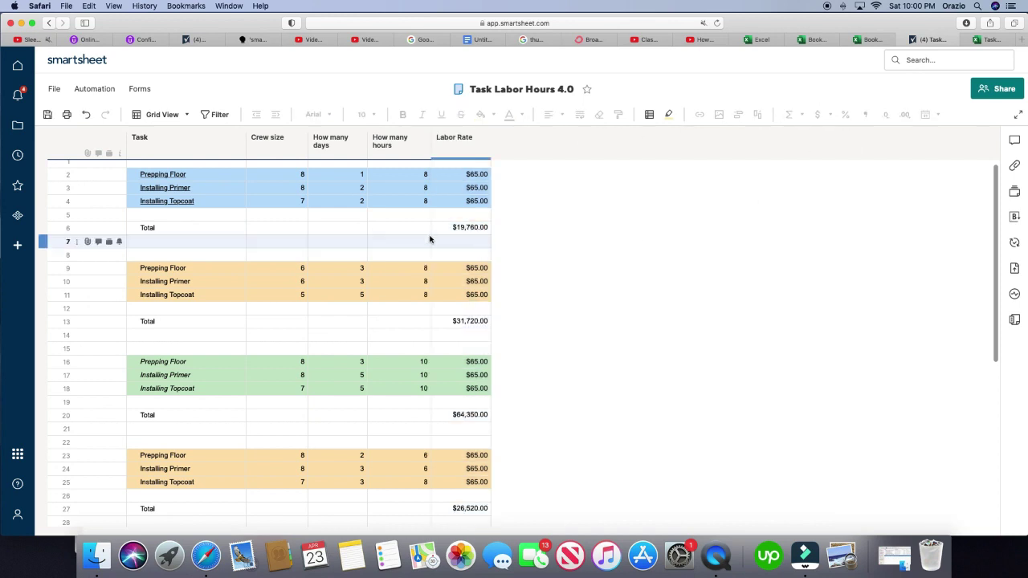
- Review the sheet's currency totals and compare them against the Excel workbook
{"action": "left_click", "coordinate": [273, 240]}
{"action": "left_click", "coordinate": [187, 185]}
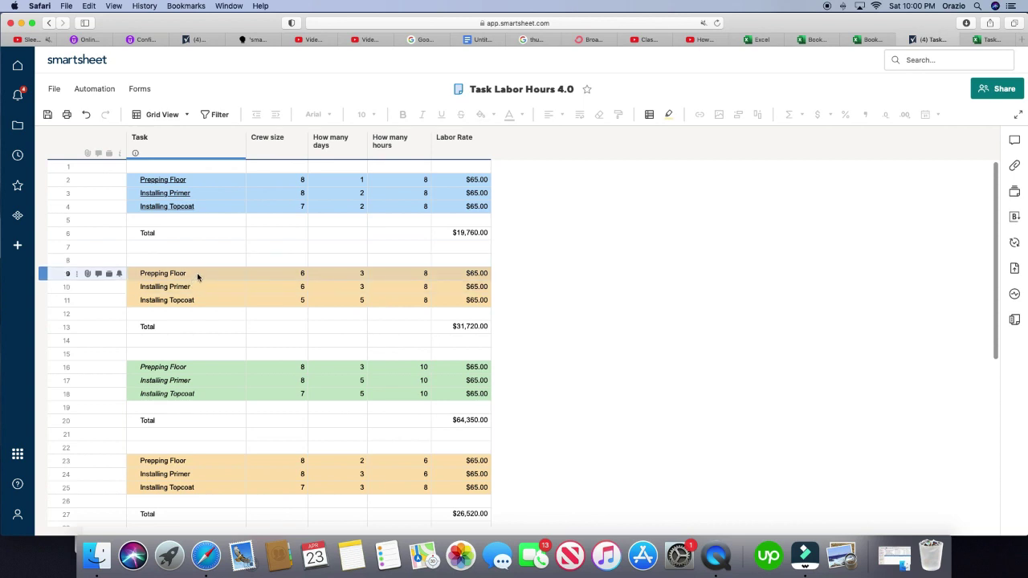
{"action": "scroll", "coordinate": [207, 321], "scroll_direction": "down", "scroll_amount": 3}
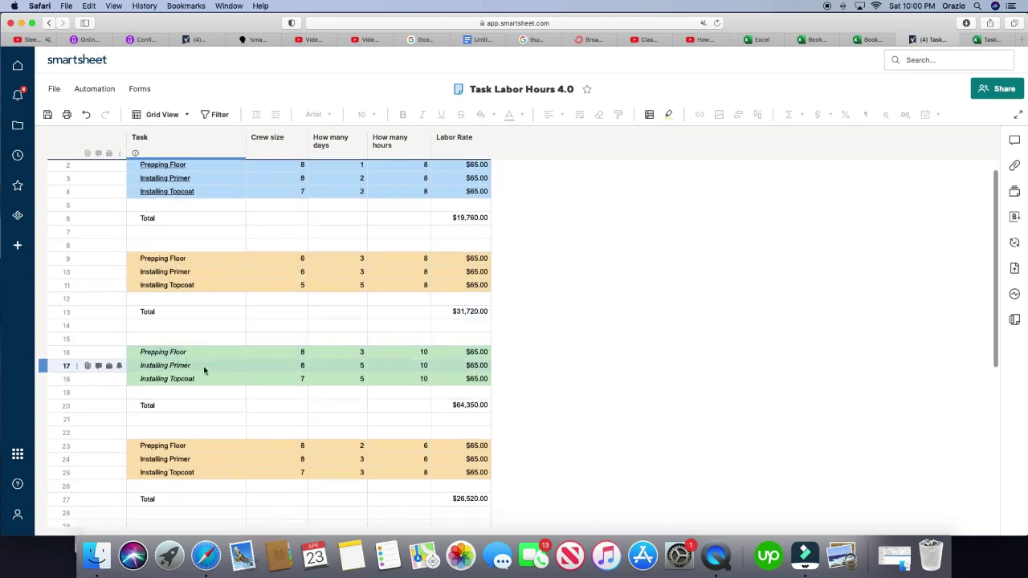
{"action": "scroll", "coordinate": [203, 365], "scroll_direction": "down", "scroll_amount": 3}
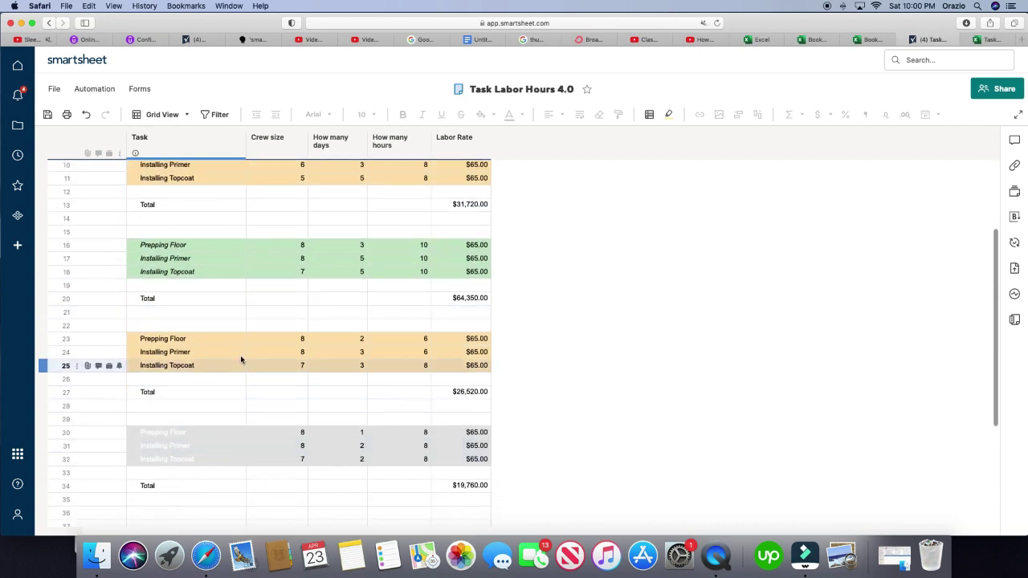
{"action": "scroll", "coordinate": [241, 361], "scroll_direction": "up", "scroll_amount": 3}
{"action": "scroll", "coordinate": [242, 369], "scroll_direction": "up", "scroll_amount": 3}
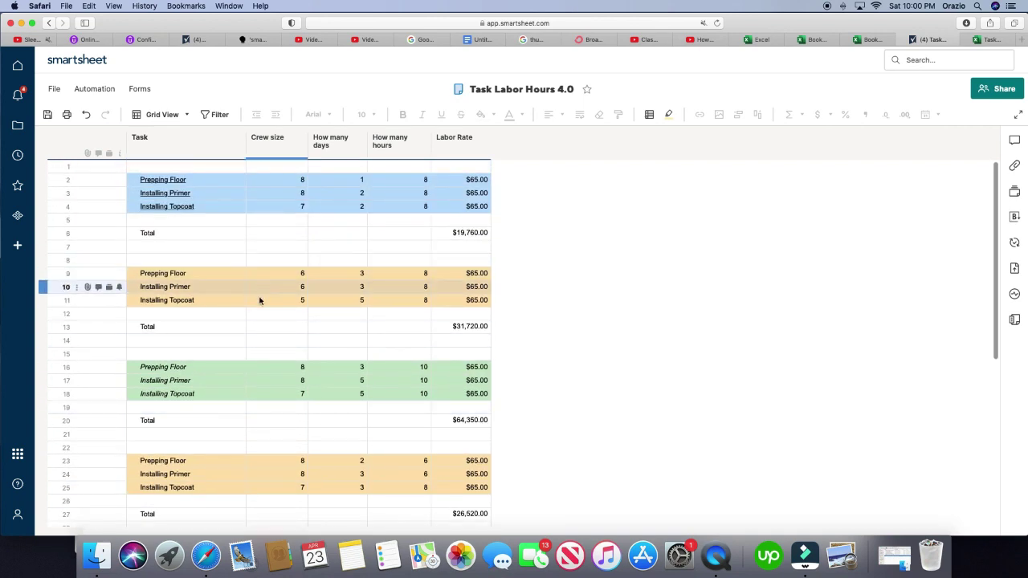
{"action": "scroll", "coordinate": [310, 304], "scroll_direction": "down", "scroll_amount": 4}
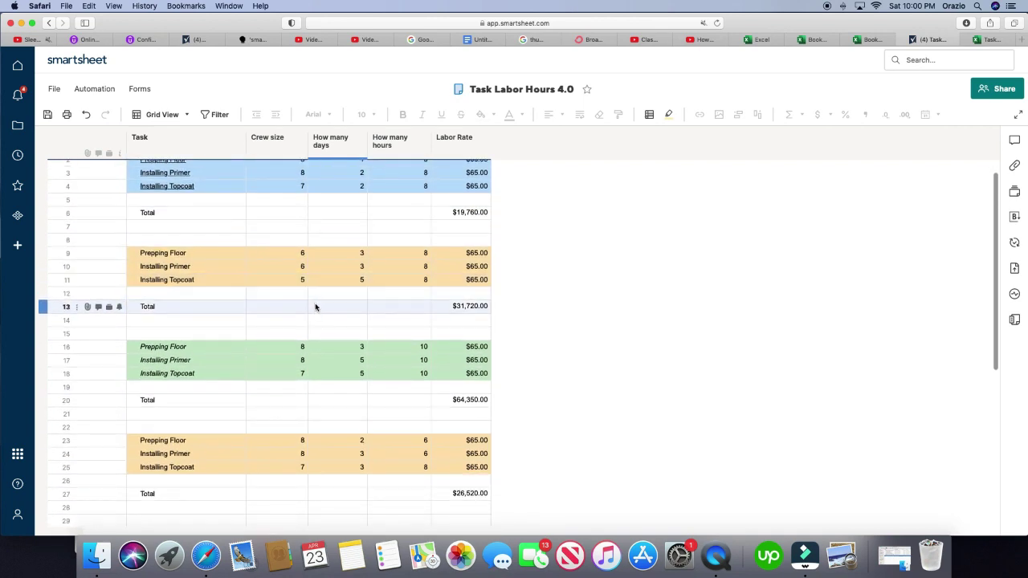
{"action": "scroll", "coordinate": [314, 309], "scroll_direction": "up", "scroll_amount": 4}
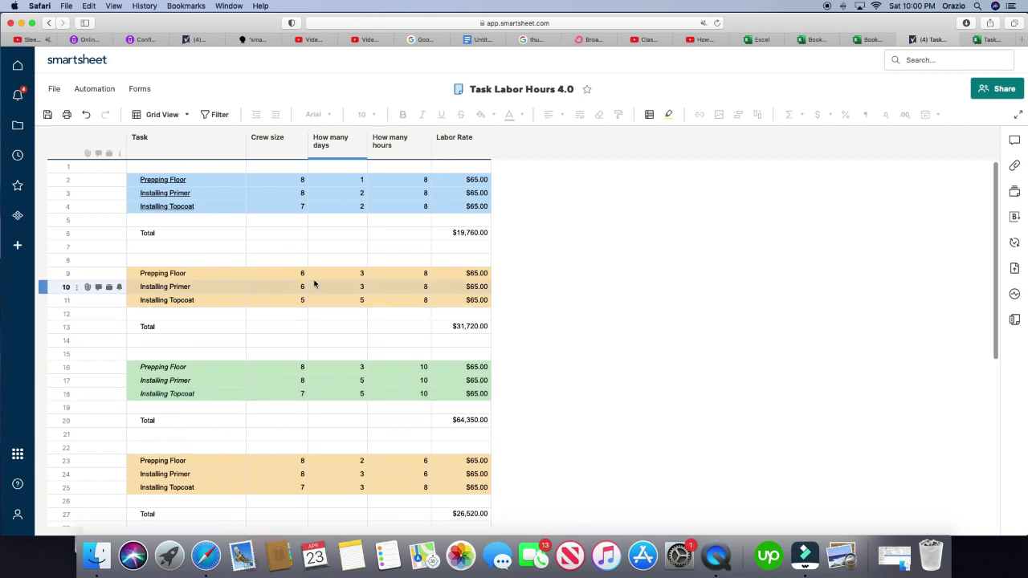
{"action": "left_click", "coordinate": [991, 40]}
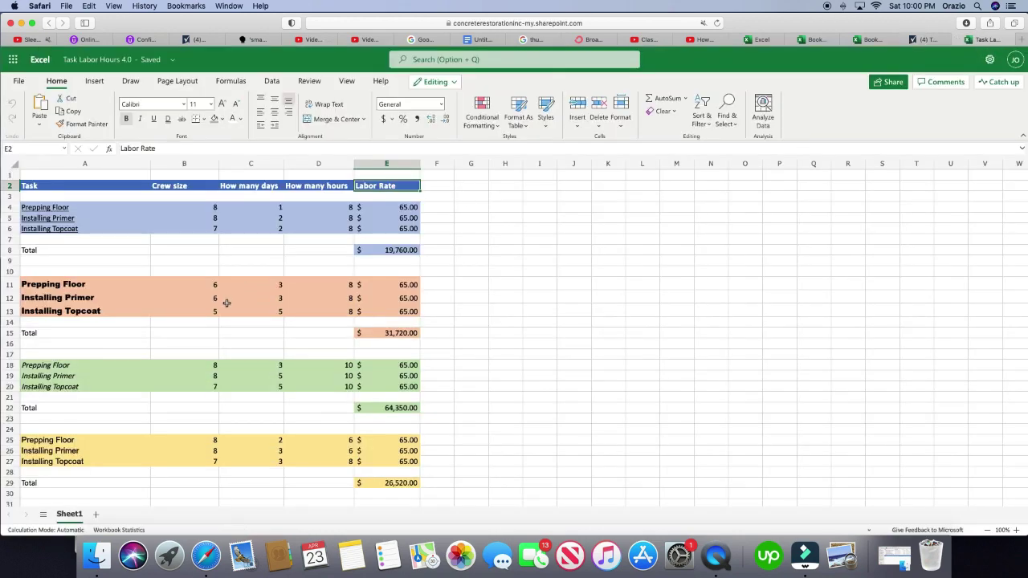
{"action": "scroll", "coordinate": [226, 303], "scroll_direction": "down", "scroll_amount": 5}
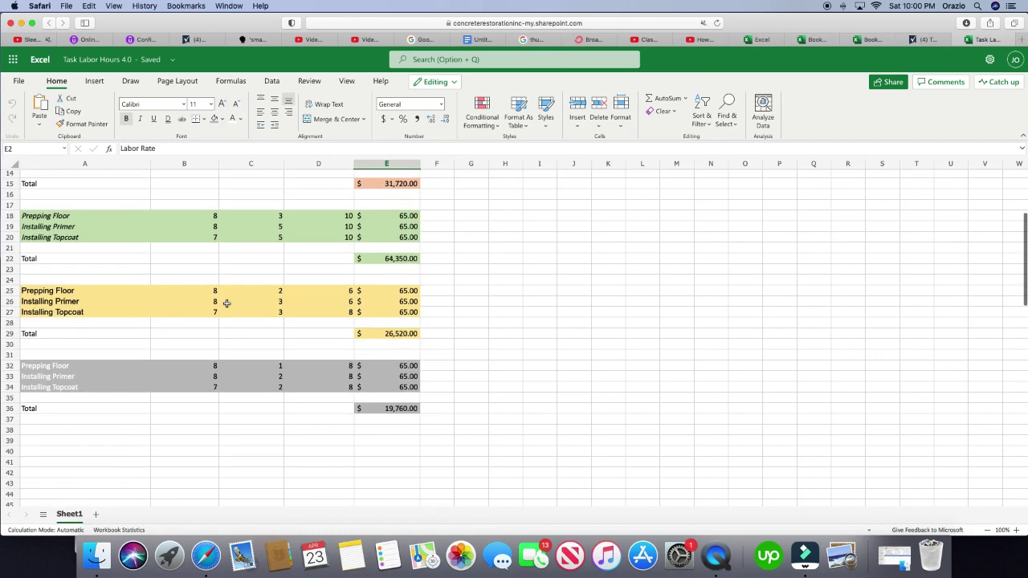
{"action": "scroll", "coordinate": [227, 303], "scroll_direction": "up", "scroll_amount": 4}
{"action": "scroll", "coordinate": [226, 303], "scroll_direction": "down", "scroll_amount": 2}
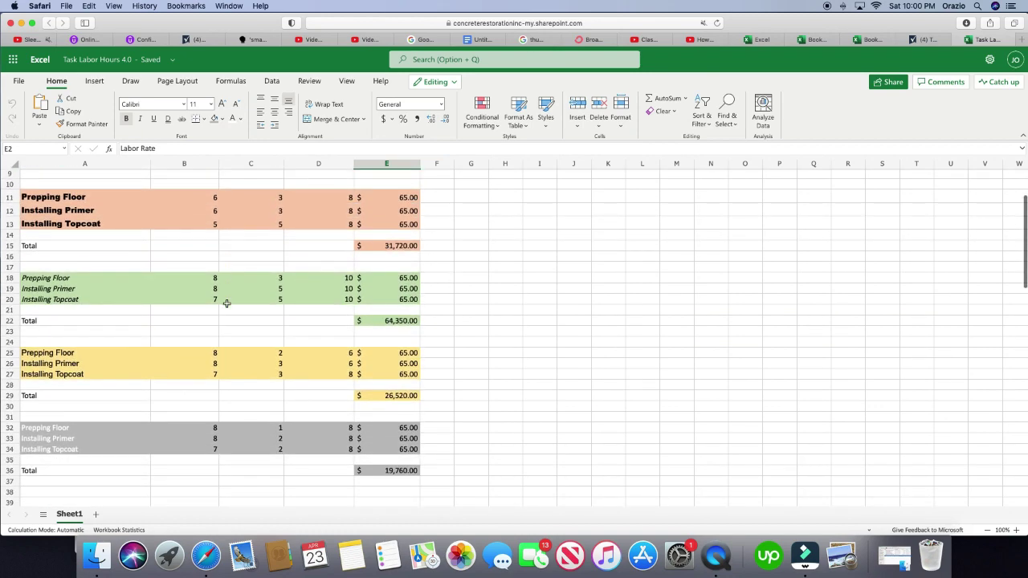
{"action": "scroll", "coordinate": [226, 303], "scroll_direction": "up", "scroll_amount": 3}
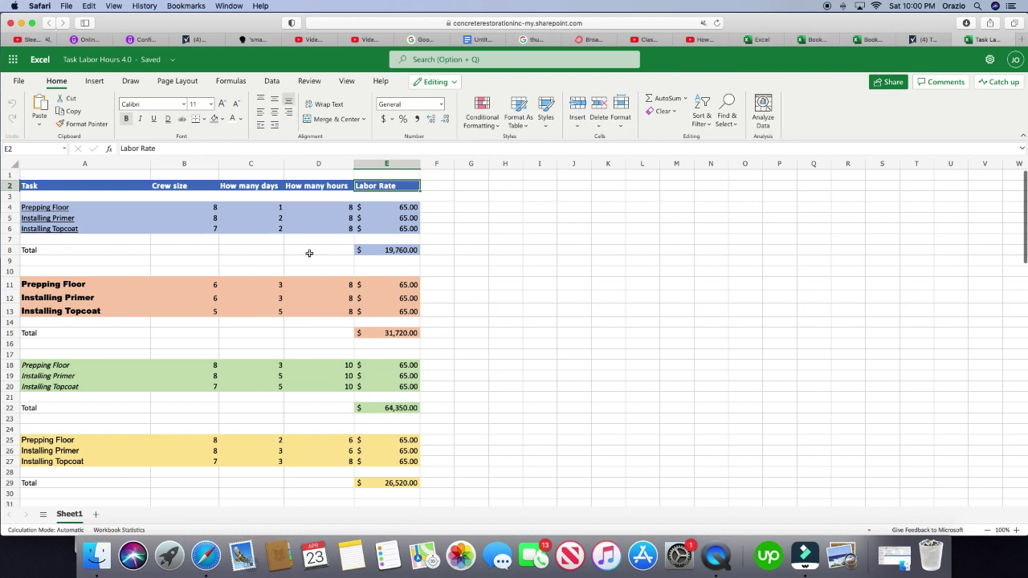
{"action": "left_click", "coordinate": [924, 40]}
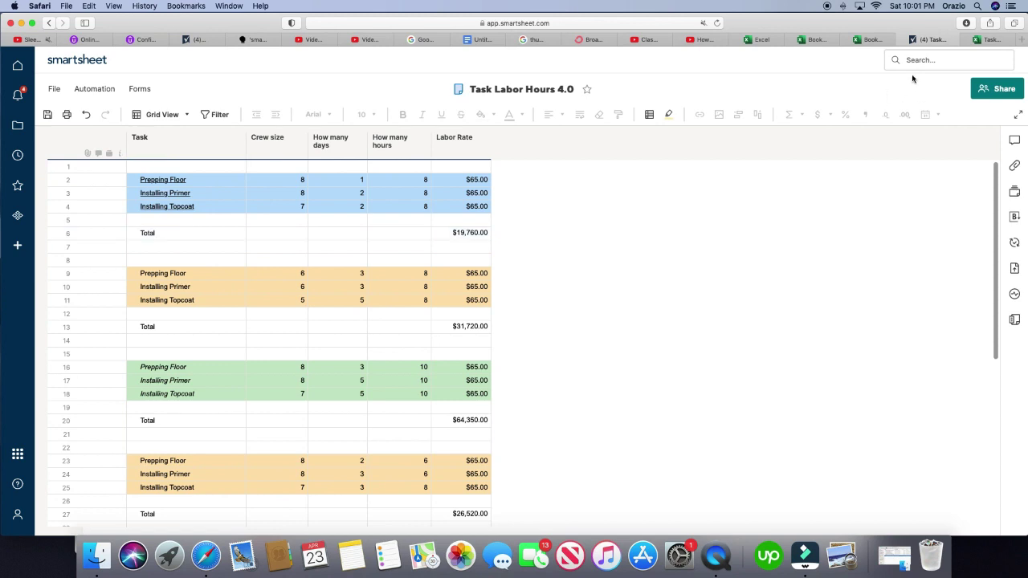
{"action": "left_click", "coordinate": [988, 39]}
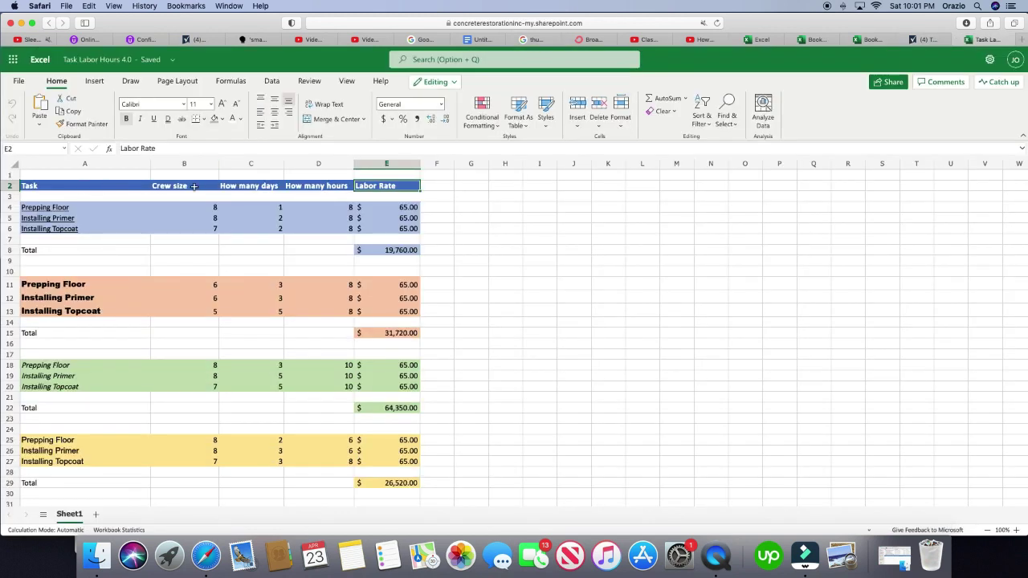
{"action": "left_click", "coordinate": [923, 40]}
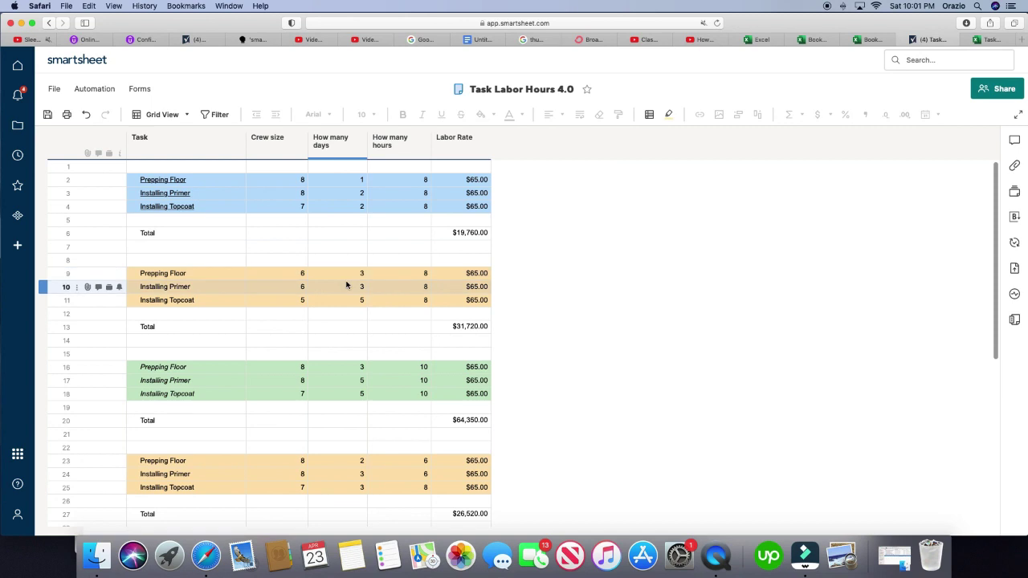